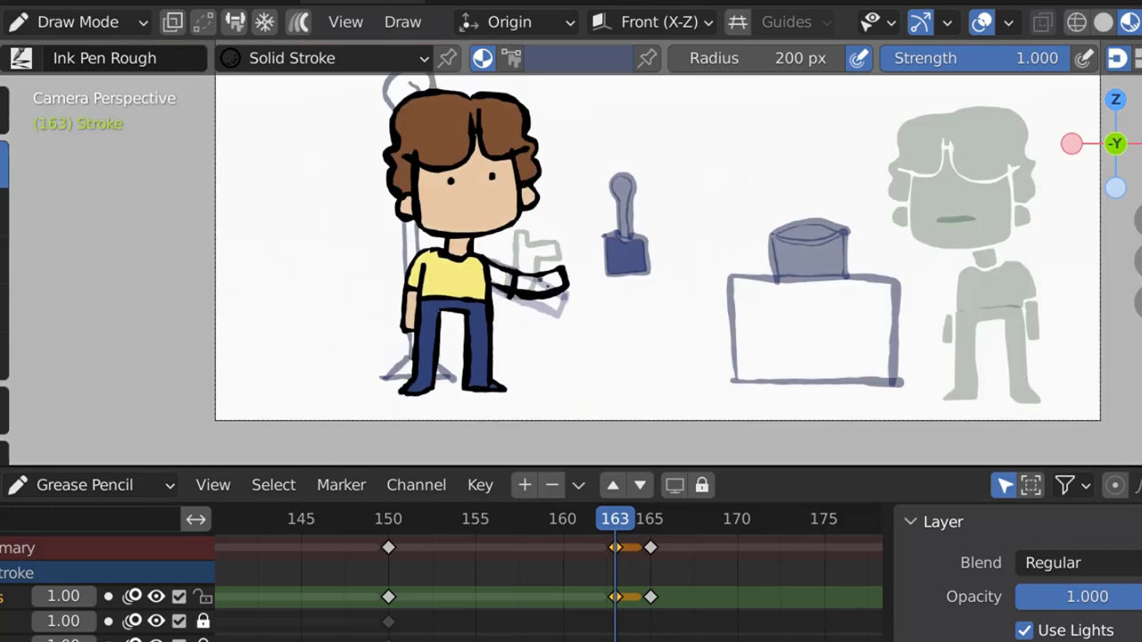
pyautogui.moveTo(579, 523); pyautogui.dragTo(654, 528)
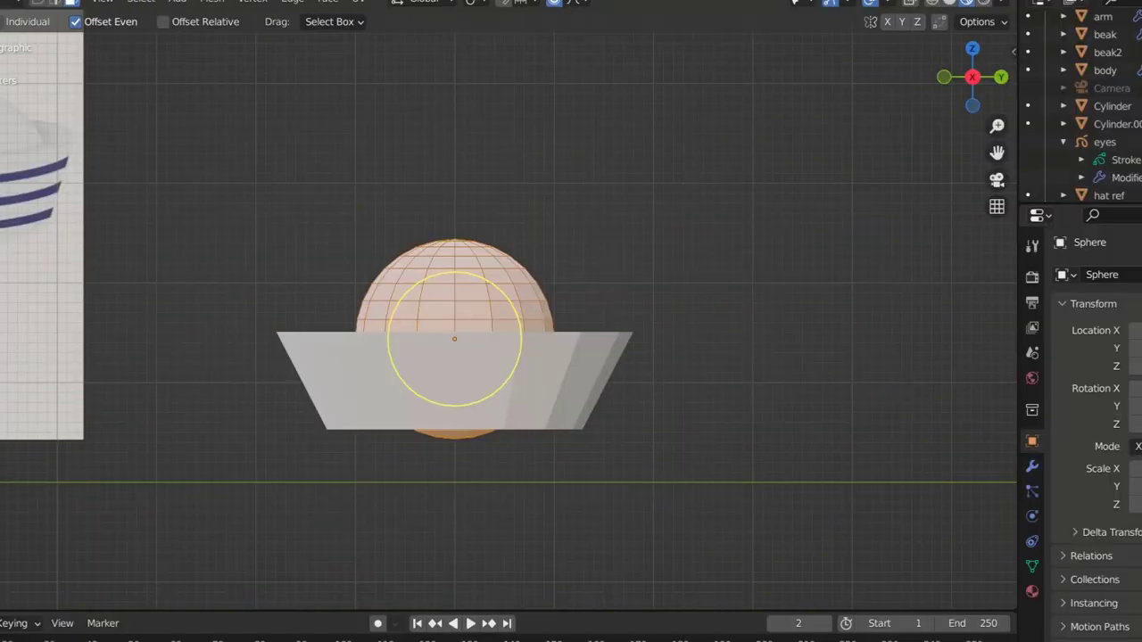
pyautogui.scroll(3, 432, 345)
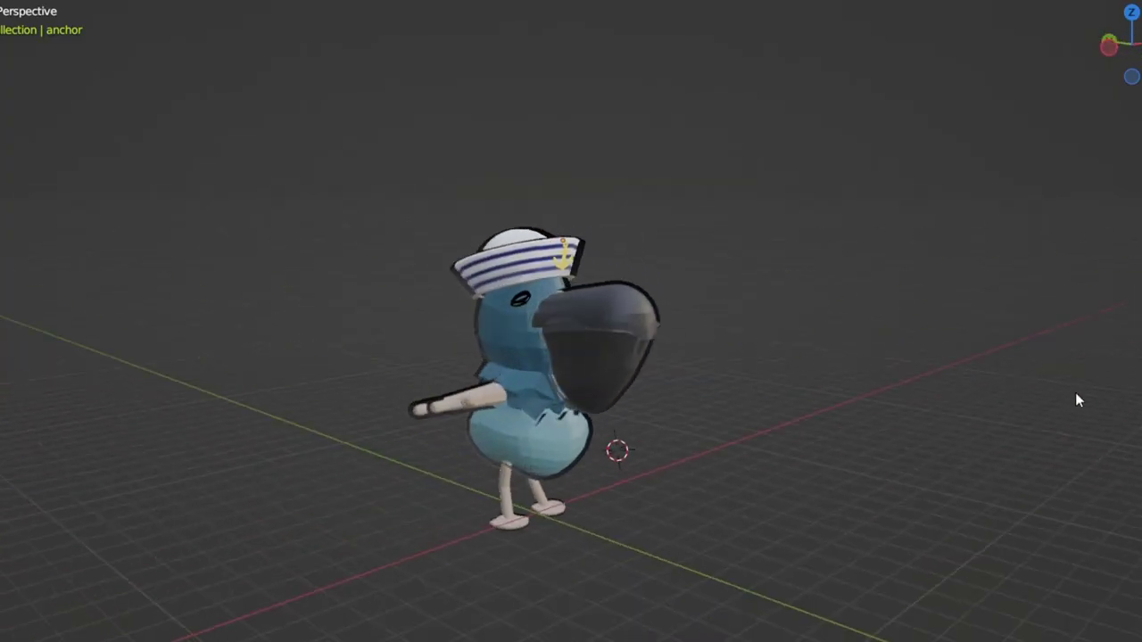
pyautogui.moveTo(1086, 382); pyautogui.dragTo(724, 362, button='middle')
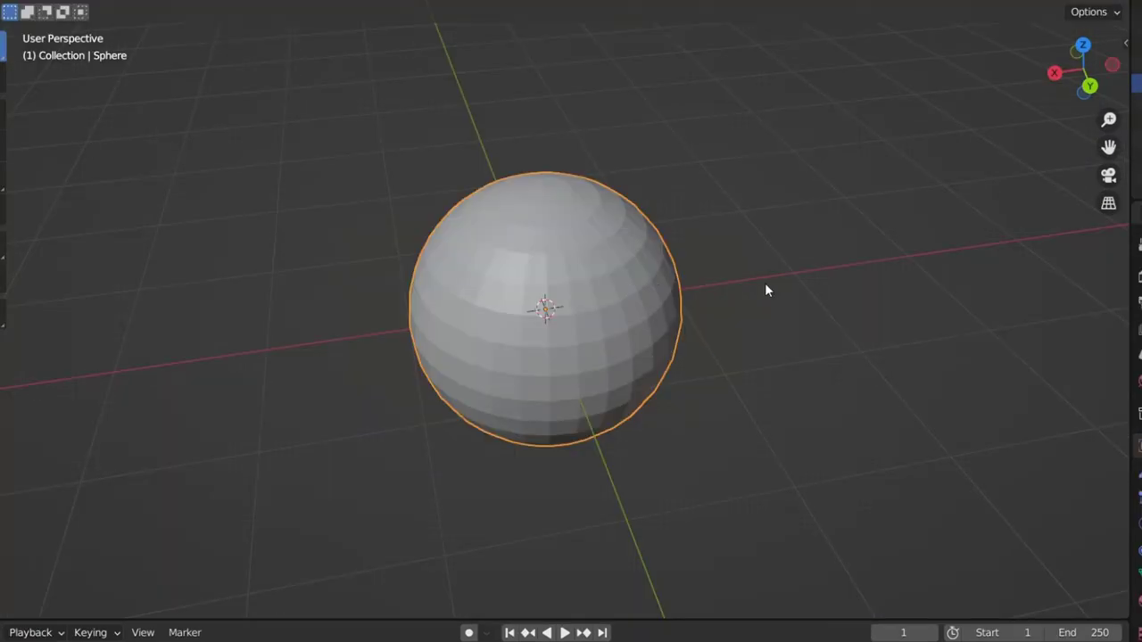
# Delete the UV sphere and add an Ico Sphere mesh in its place.
pyautogui.press('x')
pyautogui.click(897, 283)
pyautogui.hotkey('shift', 'a')
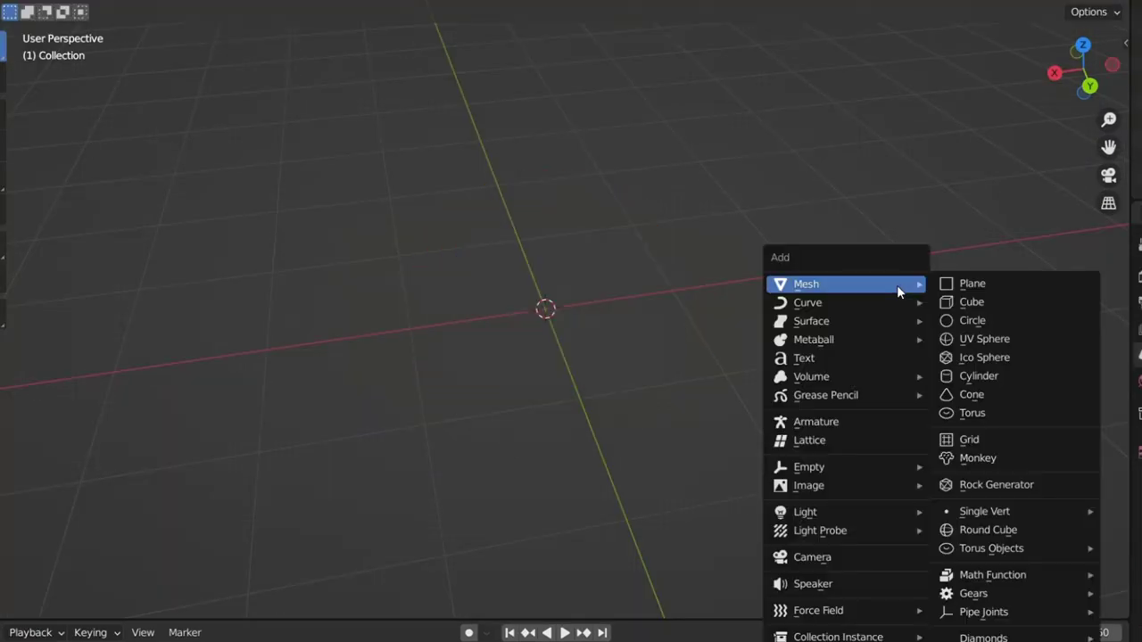
pyautogui.click(984, 358)
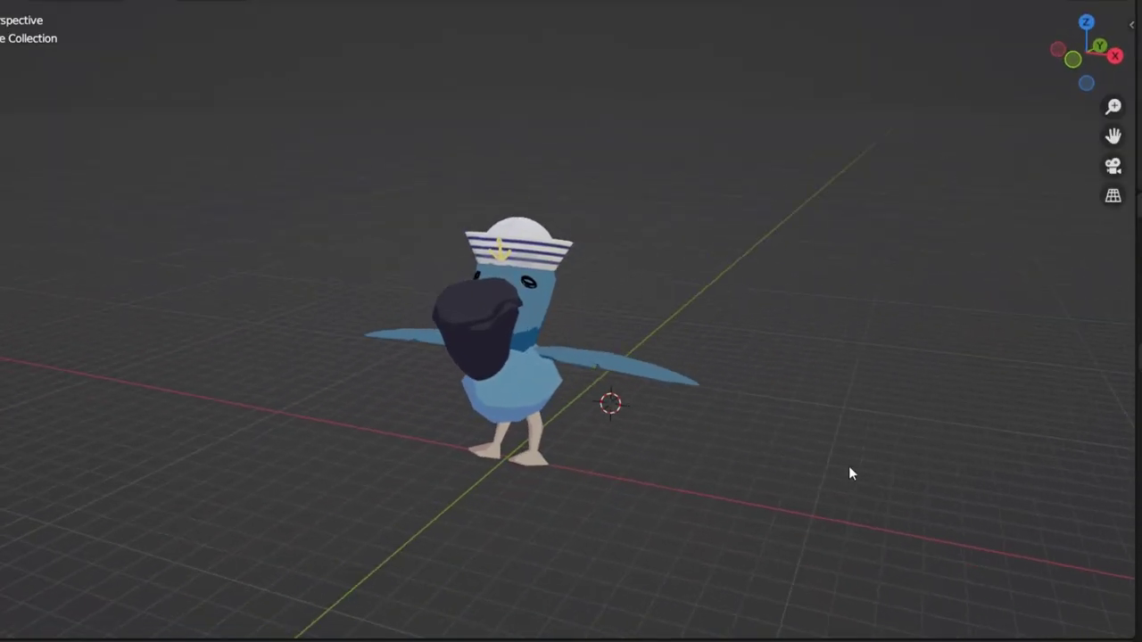
pyautogui.moveTo(848, 471); pyautogui.dragTo(777, 448, button='middle')
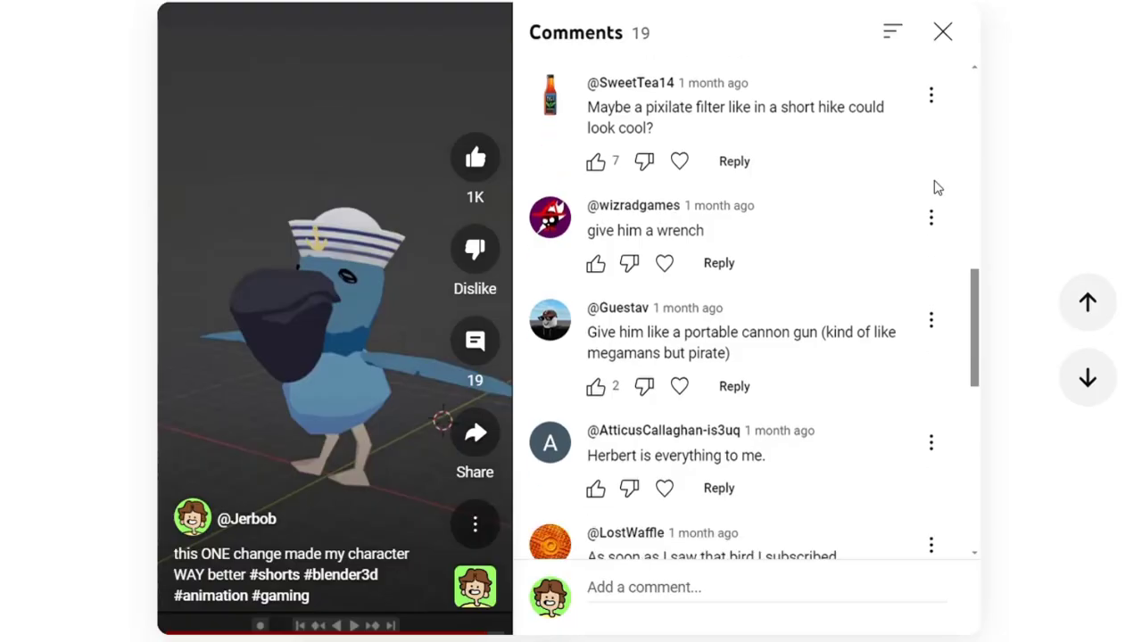
pyautogui.scroll(-3, 936, 188)
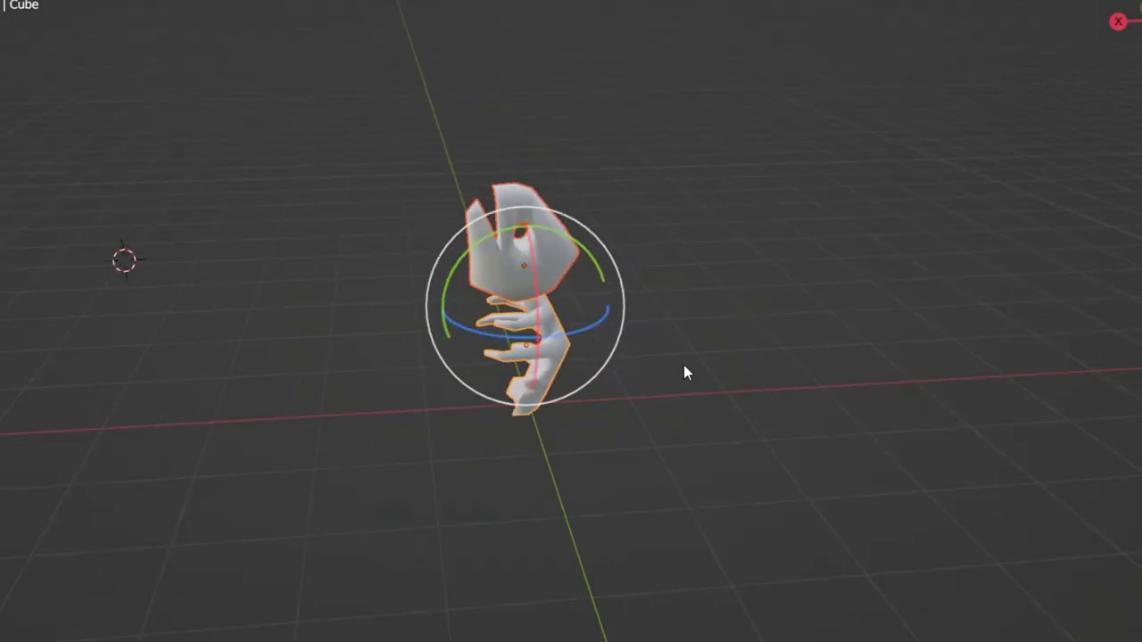
pyautogui.press('KP_1')
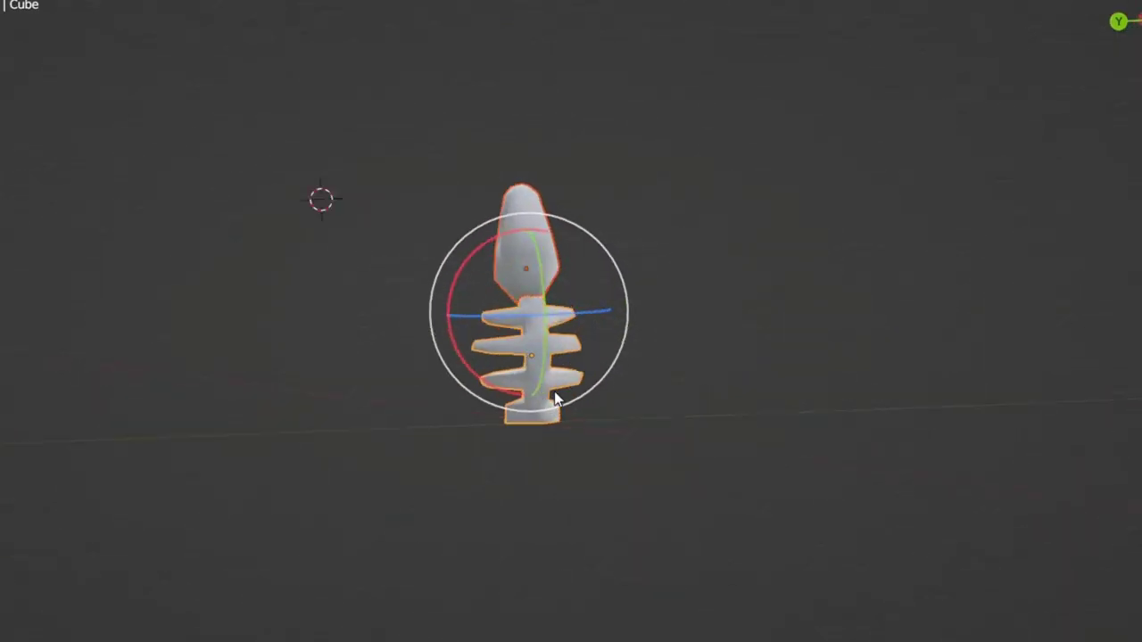
pyautogui.moveTo(628, 244); pyautogui.dragTo(513, 238)
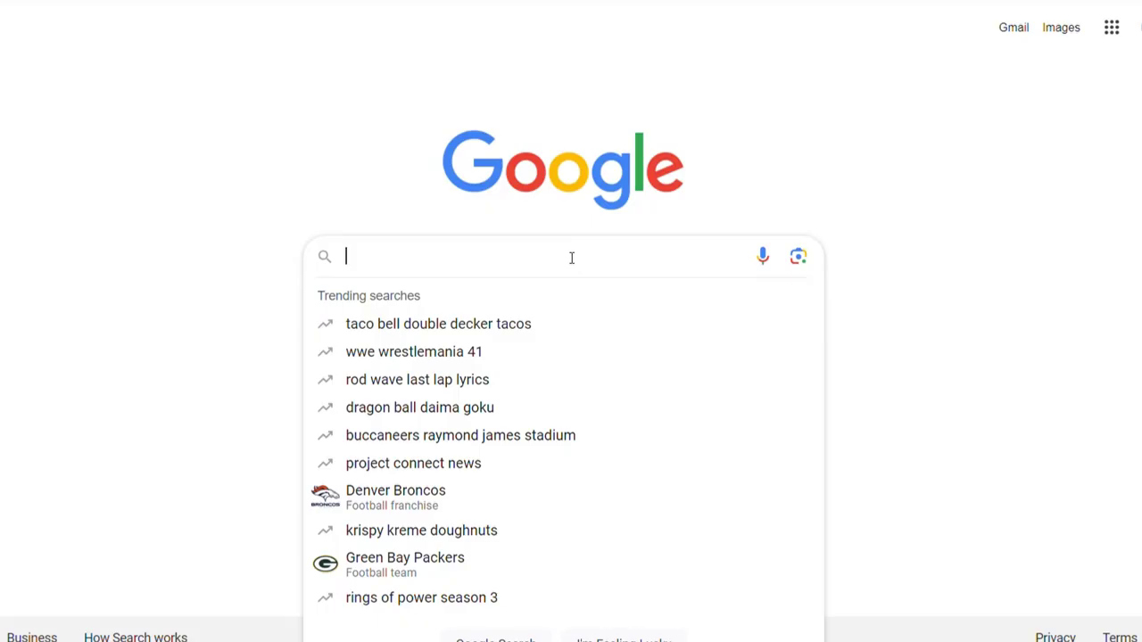
# Search Google for "fish skeleton" and browse the image results.
pyautogui.write('fish skeleton')
pyautogui.press('Return')
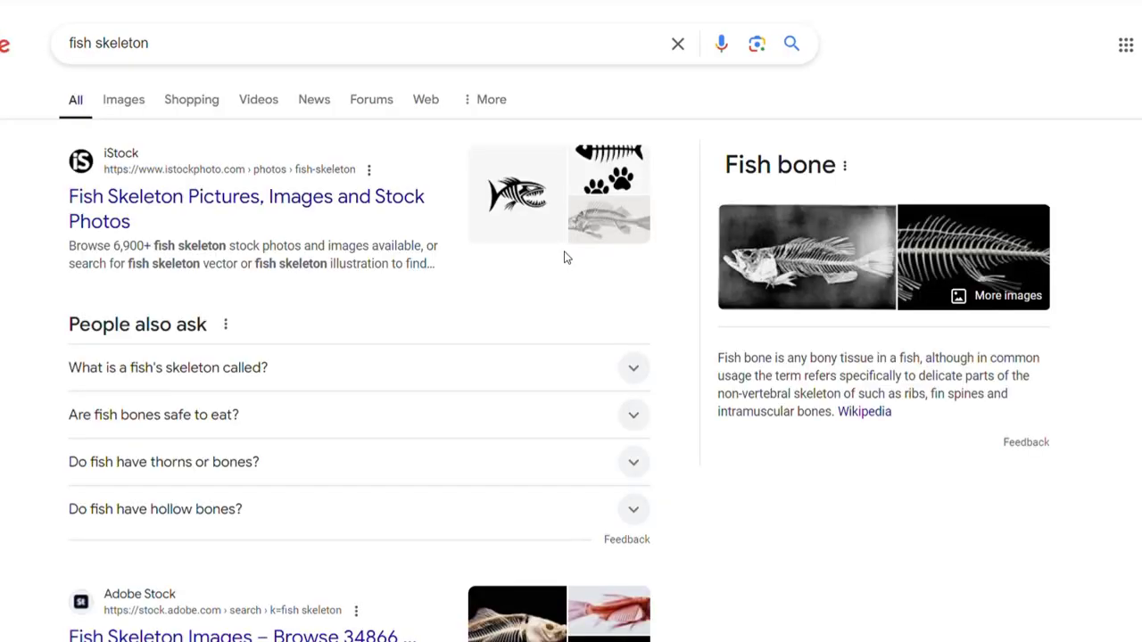
pyautogui.click(125, 100)
pyautogui.scroll(-3, 759, 234)
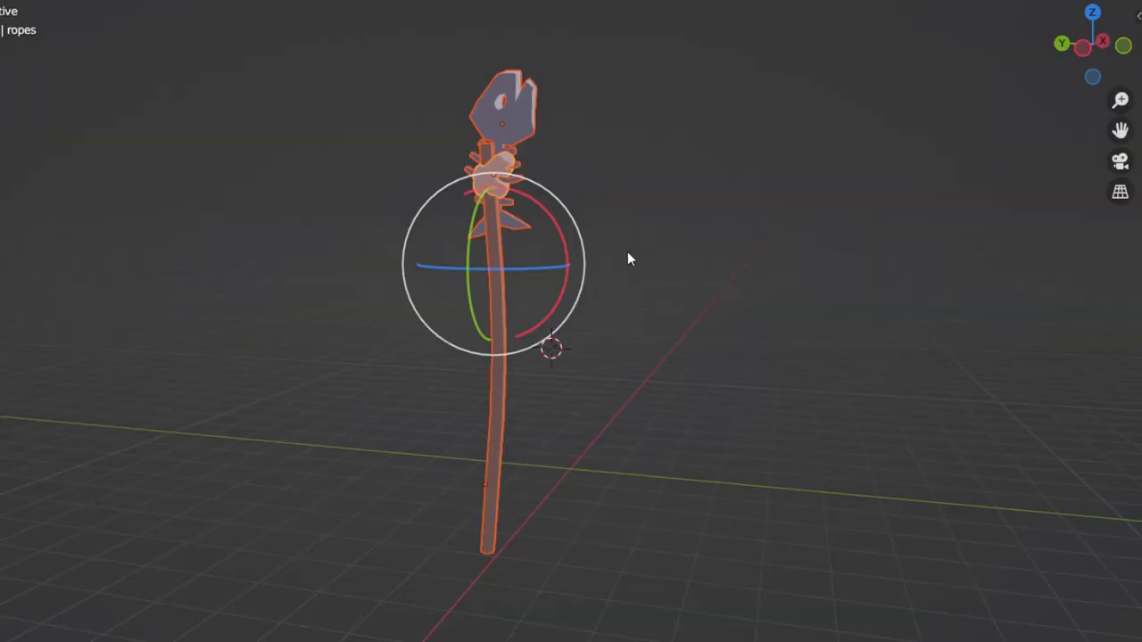
pyautogui.click(840, 254)
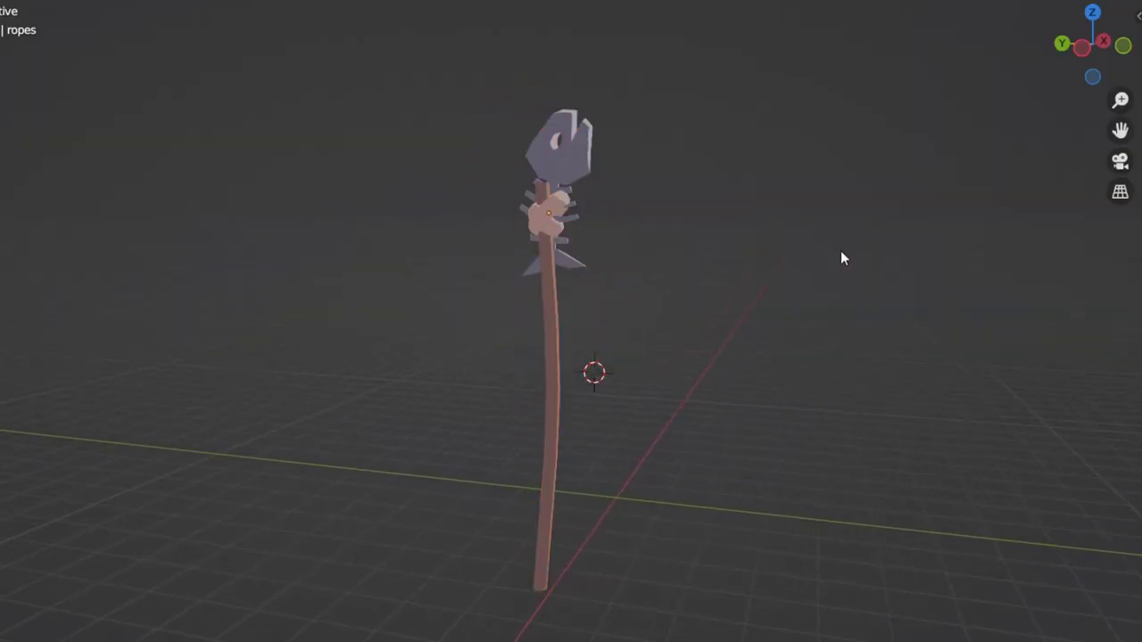
pyautogui.moveTo(841, 254); pyautogui.dragTo(839, 264, button='middle')
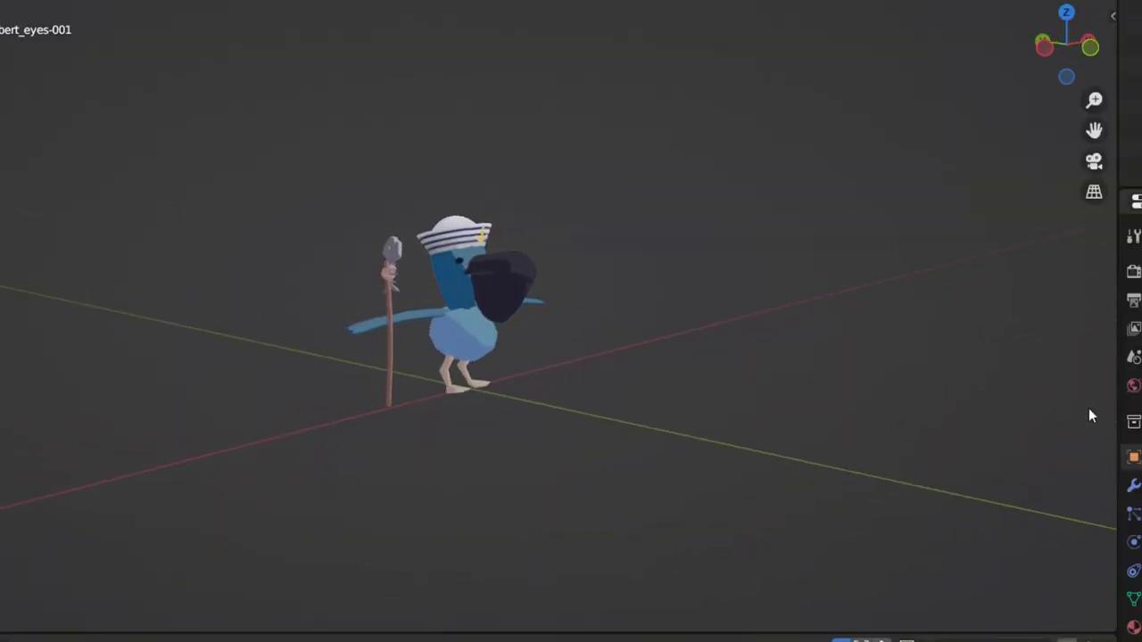
pyautogui.scroll(4, 1002, 408)
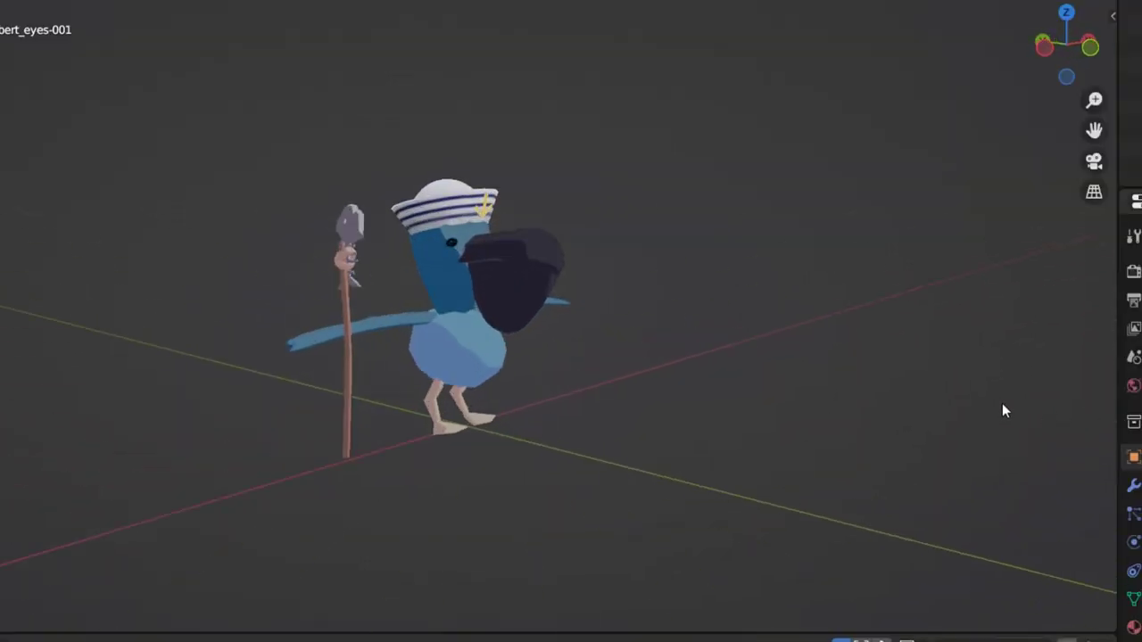
pyautogui.moveTo(1002, 408); pyautogui.dragTo(679, 412, button='middle')
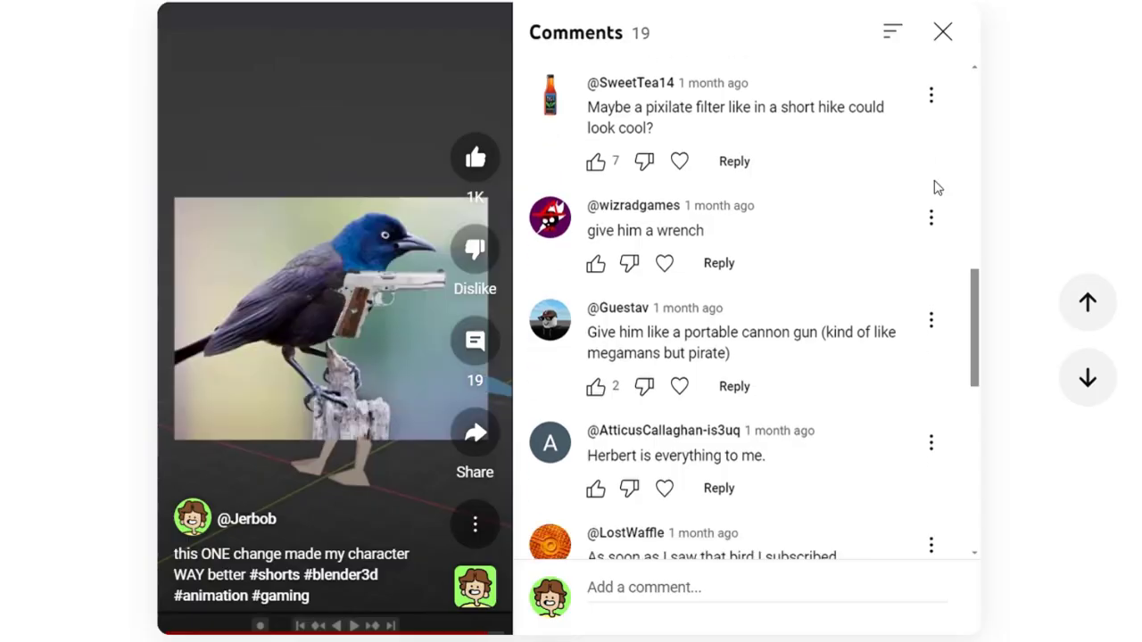
pyautogui.scroll(-3, 936, 187)
pyautogui.scroll(-2, 937, 187)
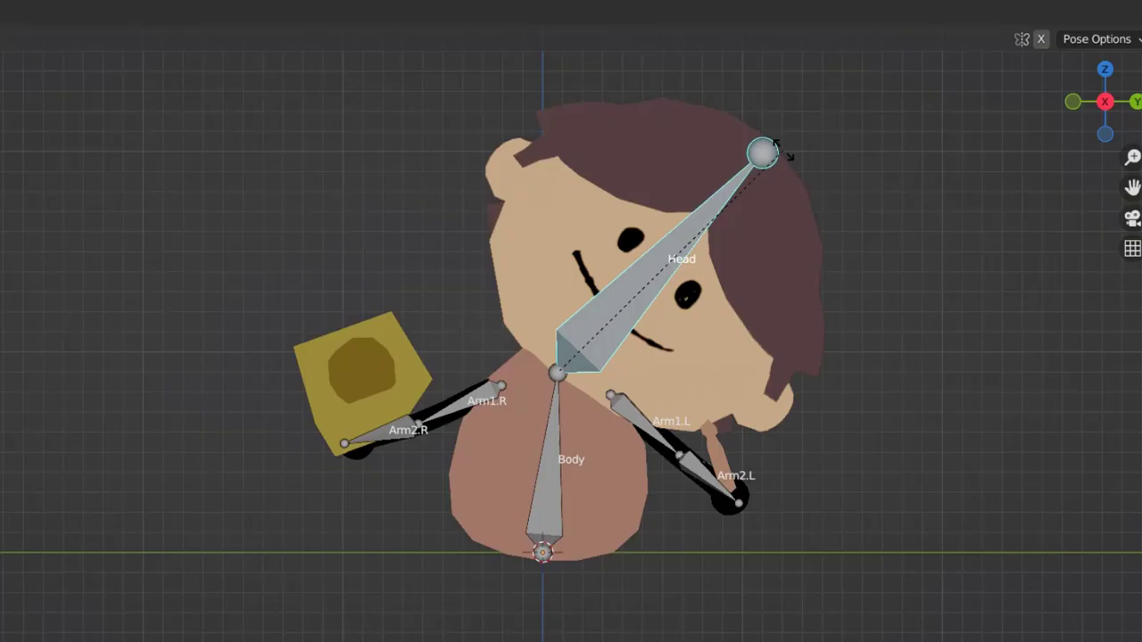
# Try to rotate the character's Head bone by about 28.7° in the front view.
pyautogui.rightClick(783, 151)
pyautogui.moveTo(673, 209); pyautogui.dragTo(582, 103, button='middle')
pyautogui.press('r')
pyautogui.click(743, 224)
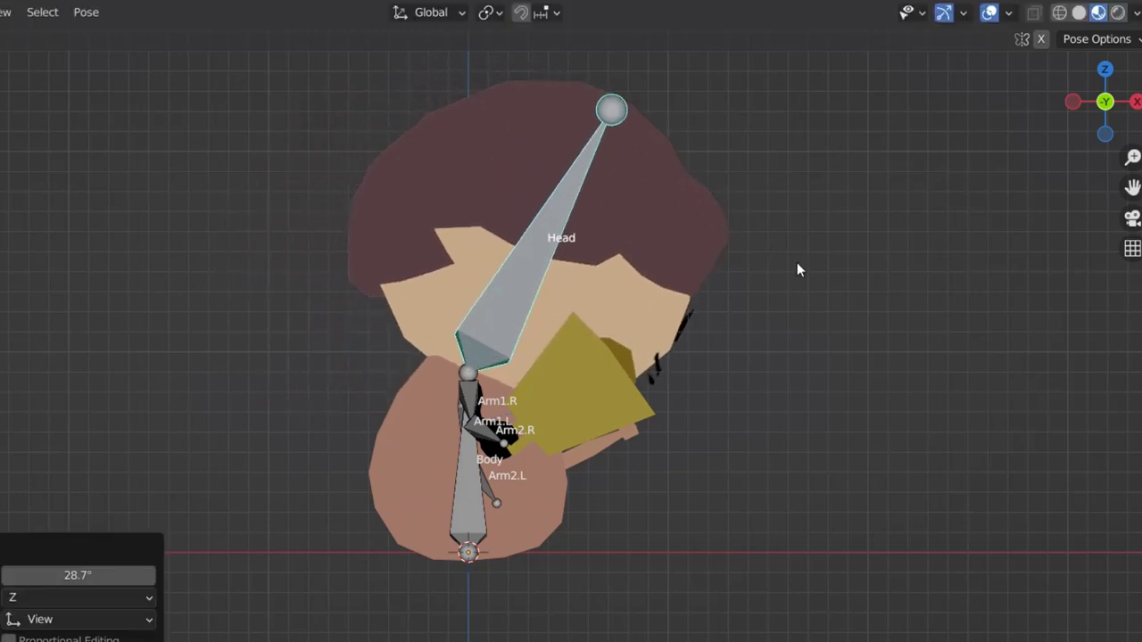
pyautogui.hotkey('ctrl', 'z')
# Rotate the Head bone to tilt the character's head sideways and rotate the Arm1.R bone to raise that arm.
pyautogui.moveTo(797, 270); pyautogui.dragTo(588, 239, button='middle')
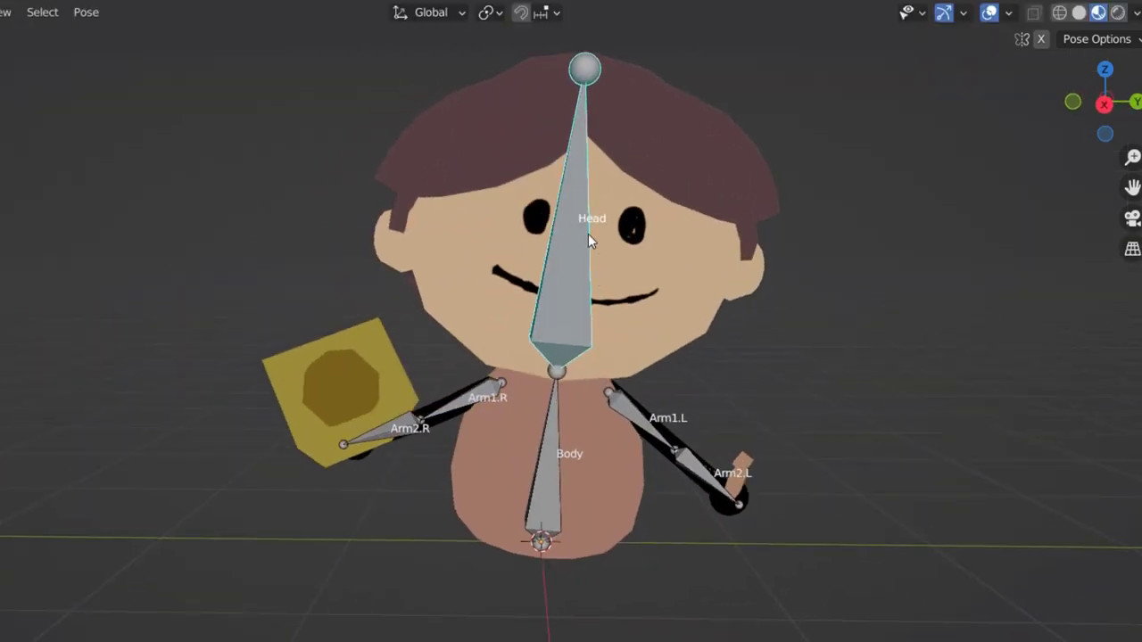
pyautogui.press('r')
pyautogui.moveTo(643, 186); pyautogui.dragTo(798, 190, button='middle')
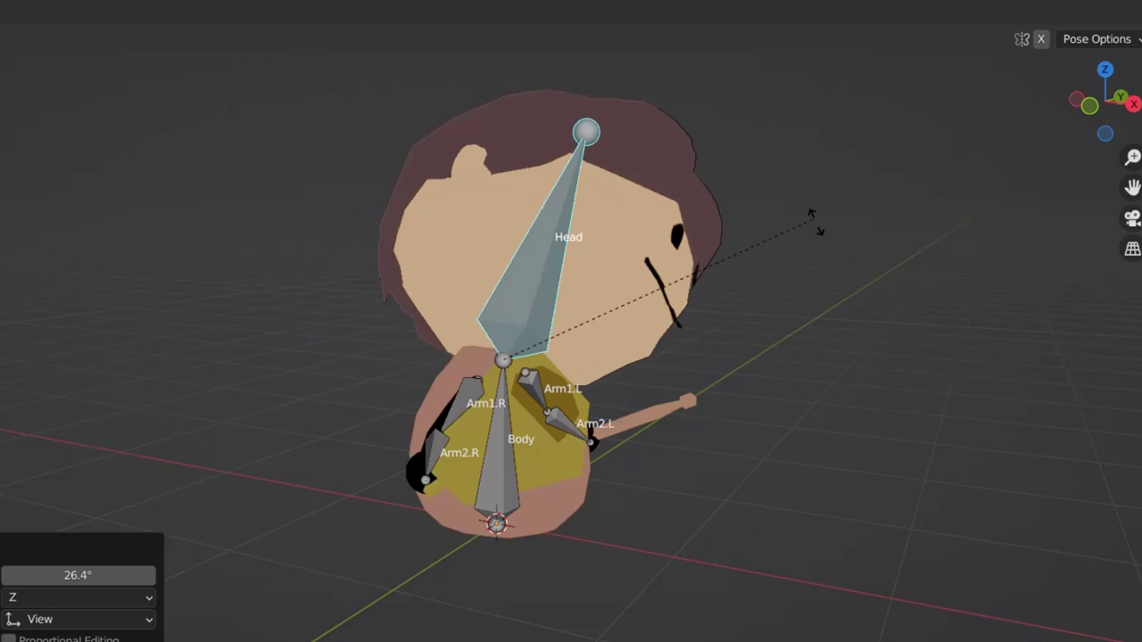
pyautogui.moveTo(858, 264); pyautogui.dragTo(470, 398, button='middle')
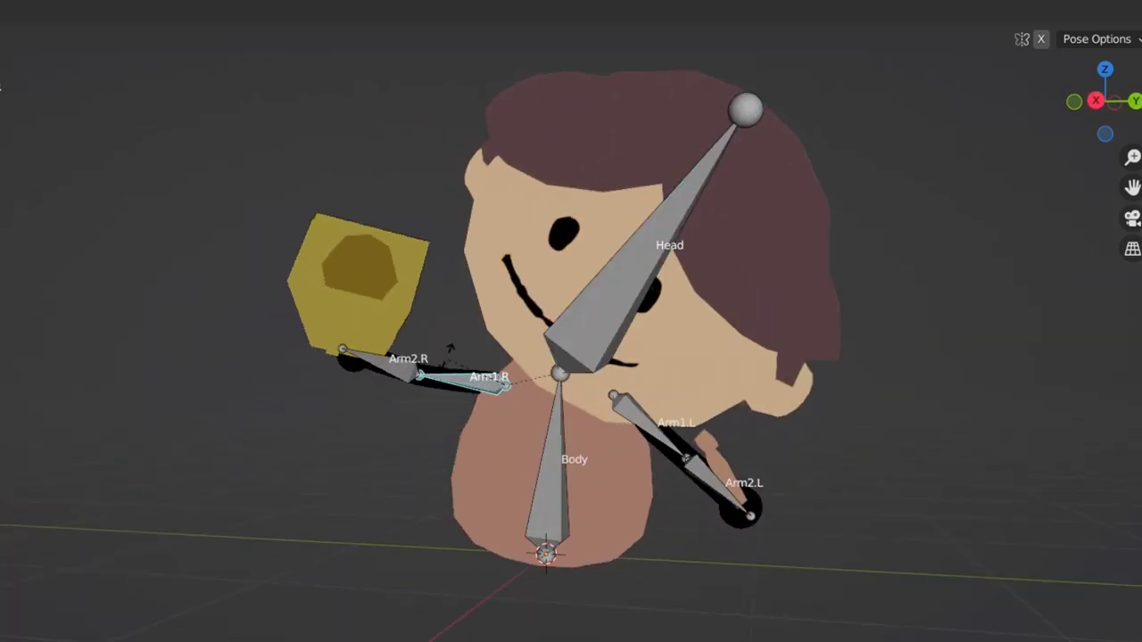
pyautogui.click(429, 345)
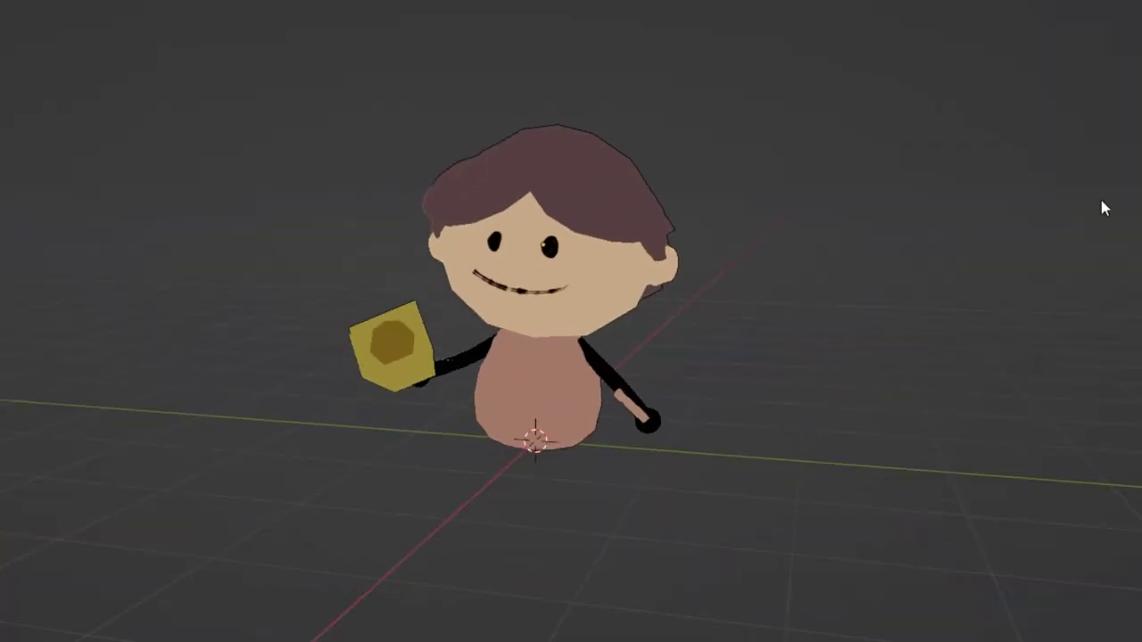